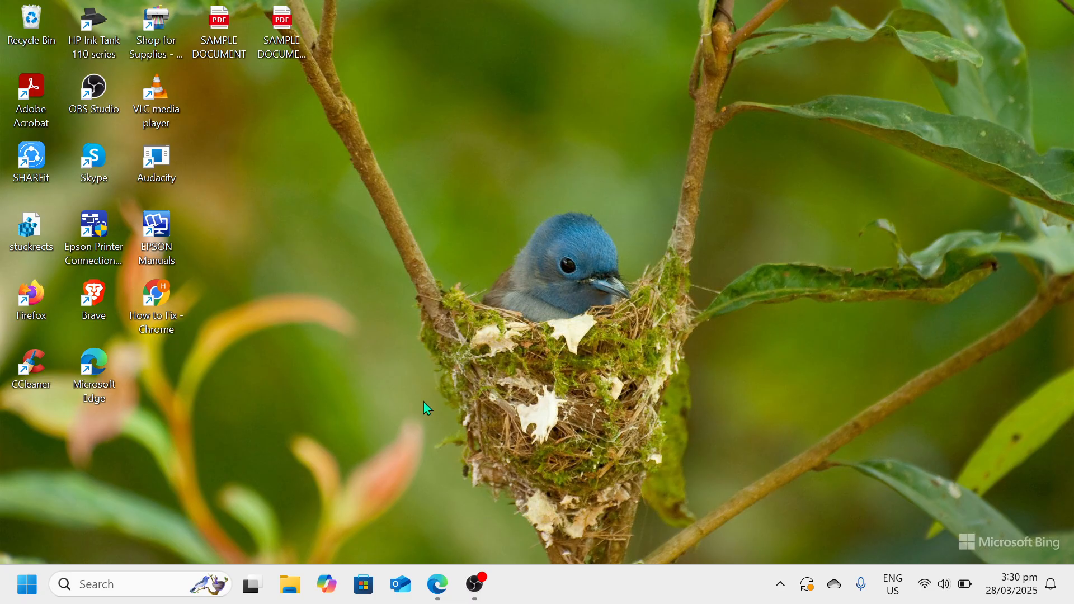
Search Windows for "view", open the advanced system settings, and move the System Properties dialog clear of the desktop icons
left_click(161, 579)
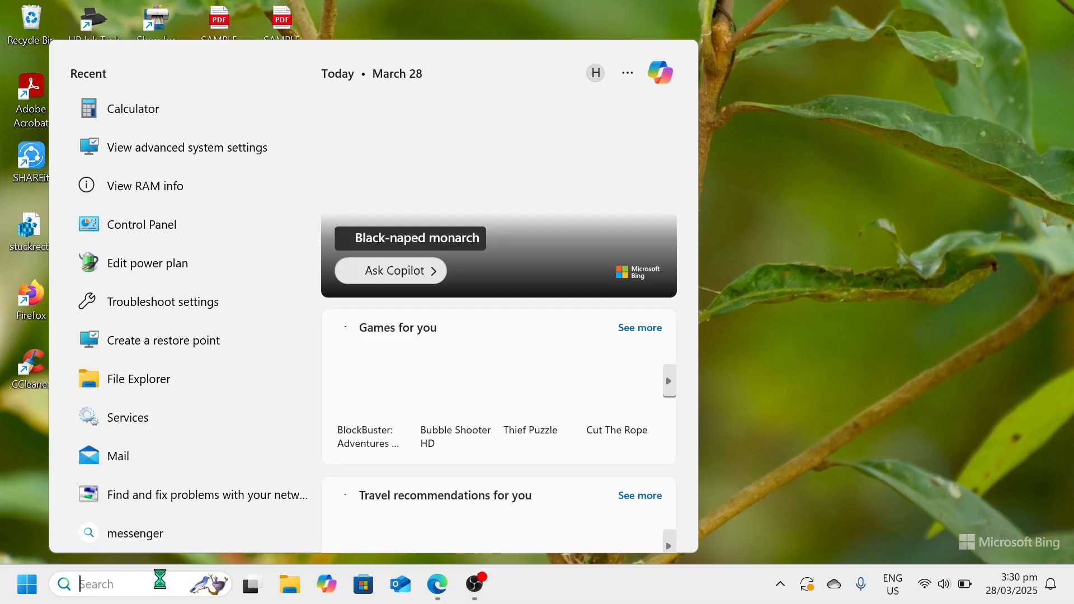
type("st")
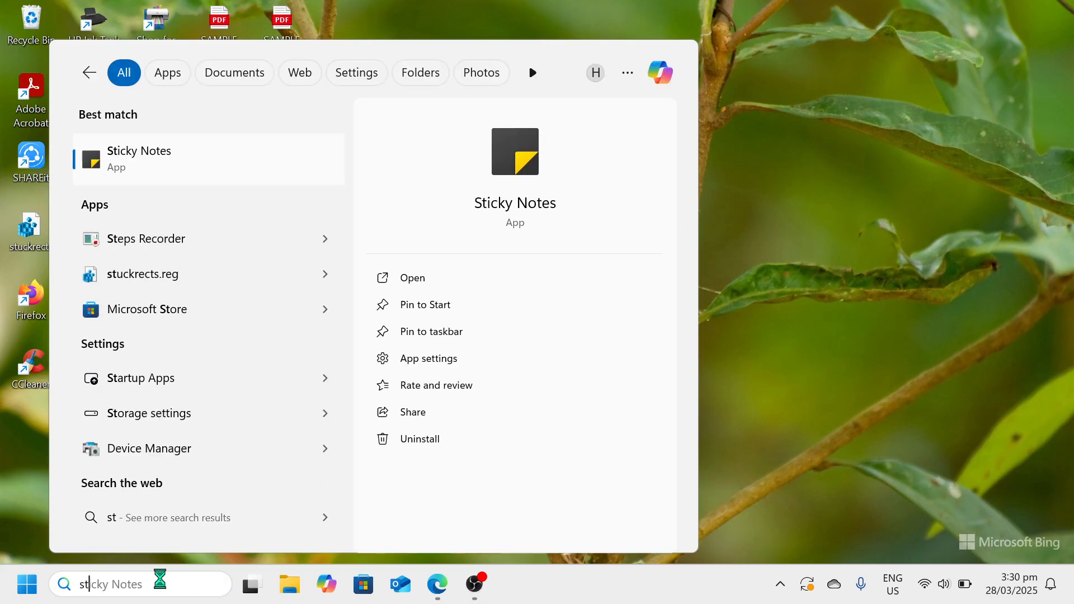
type("sre")
key("BackSpace")
key("BackSpace")
key("BackSpace")
key("BackSpace")
key("BackSpace")
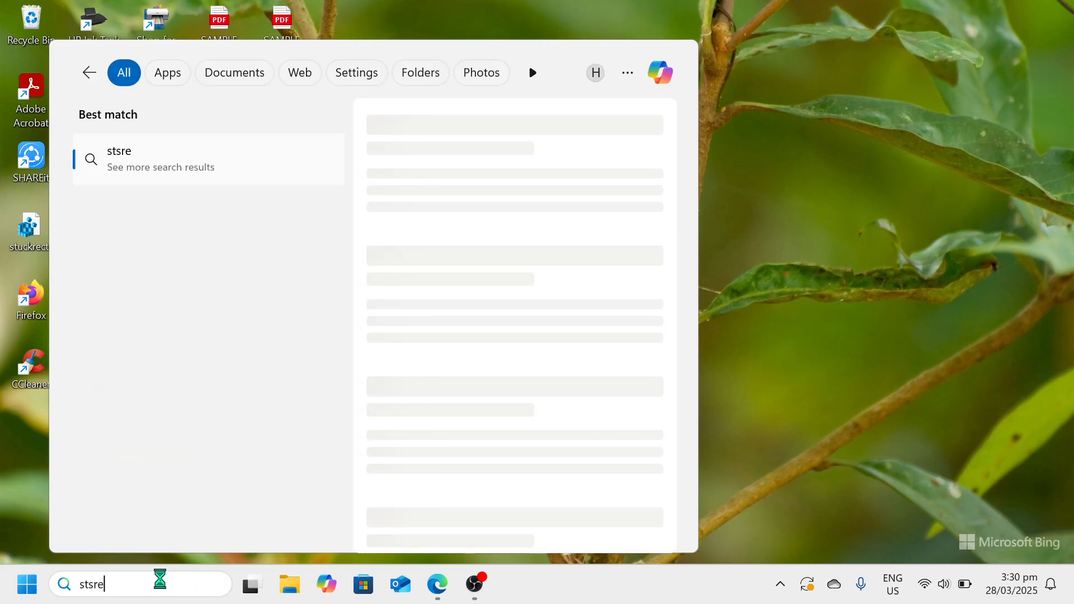
type("viwq")
key("BackSpace")
key("BackSpace")
type("ew")
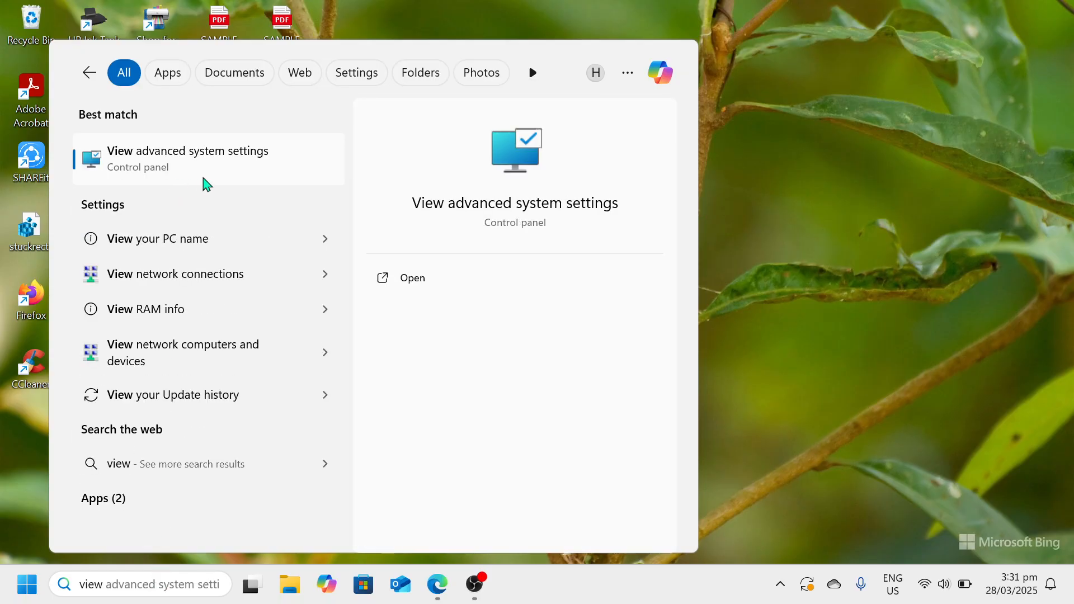
left_click(219, 177)
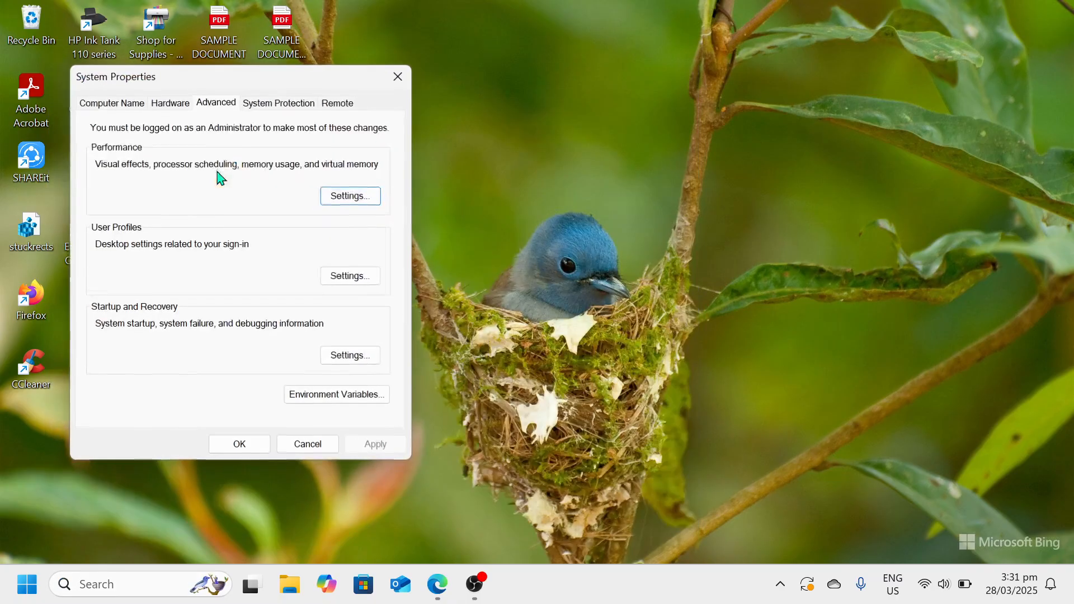
left_click_drag(302, 84, 620, 75)
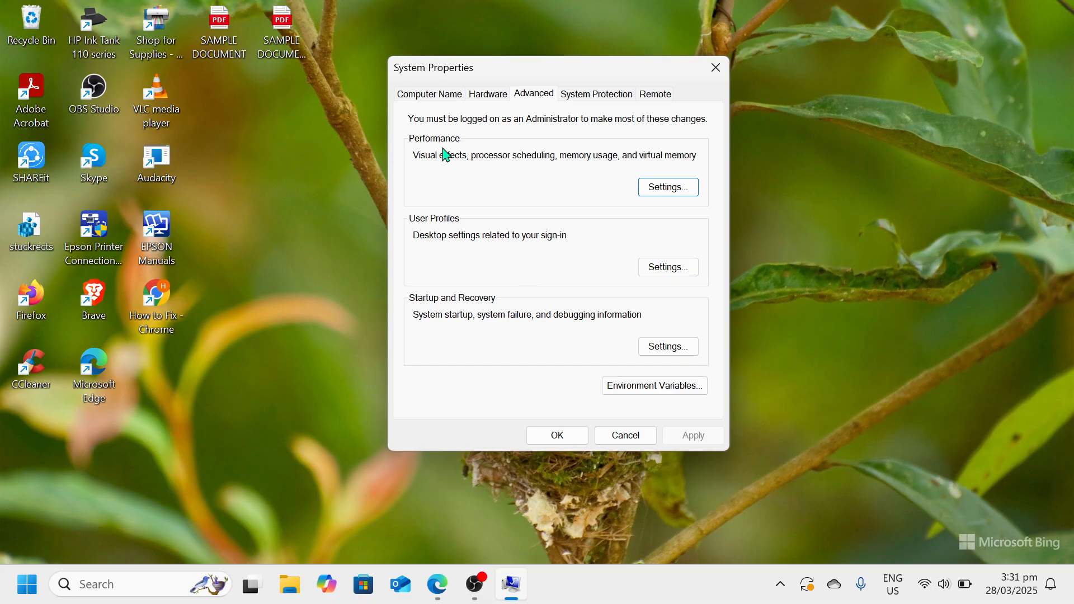
In the virtual memory performance settings, turn off automatic paging file management and choose a custom size for drive C:
left_click(681, 193)
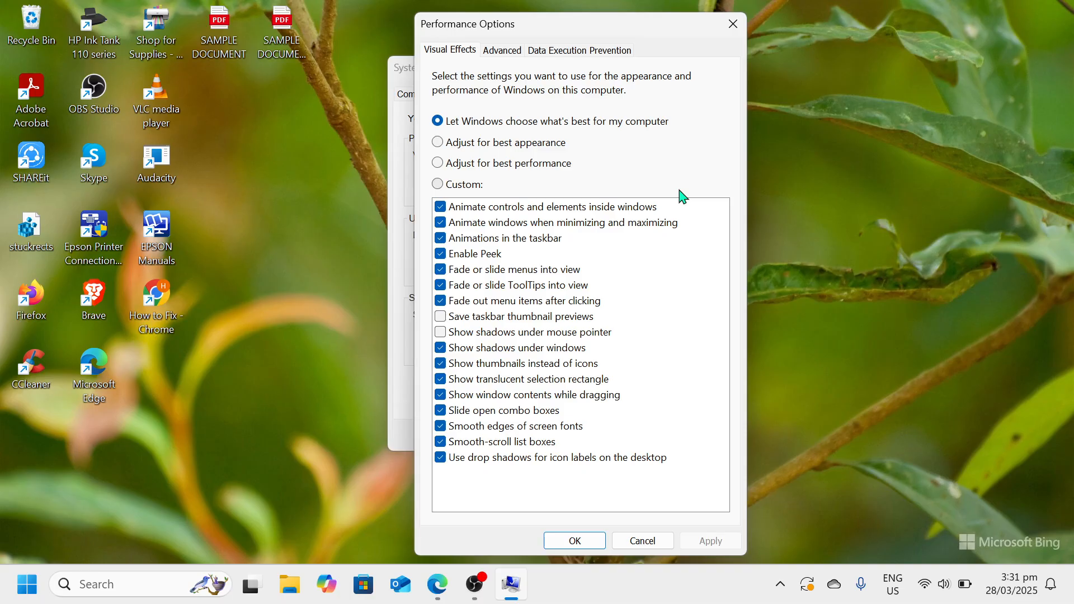
left_click(508, 54)
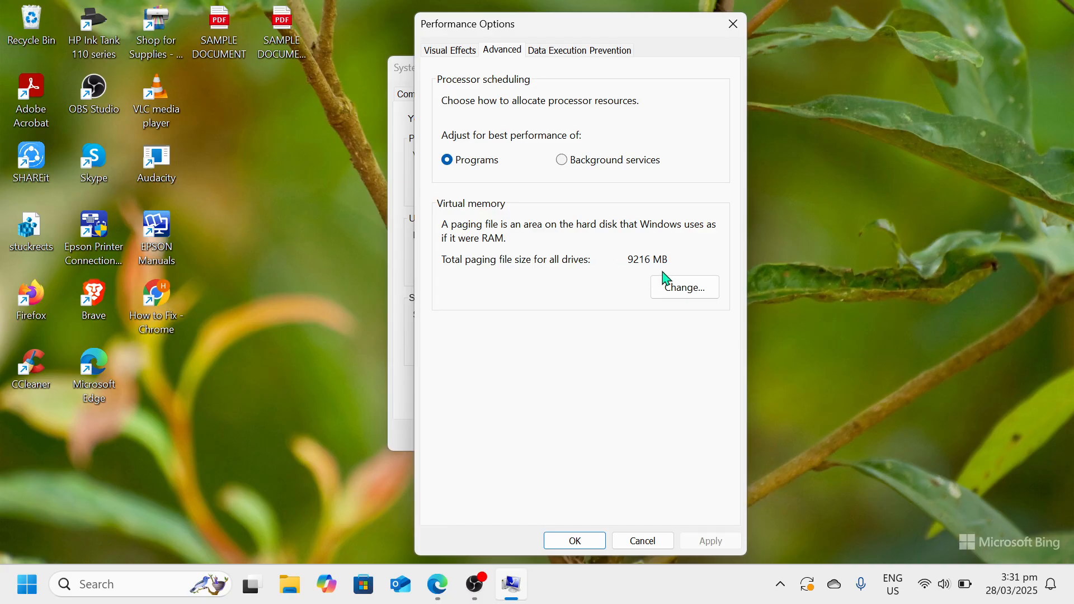
left_click(699, 297)
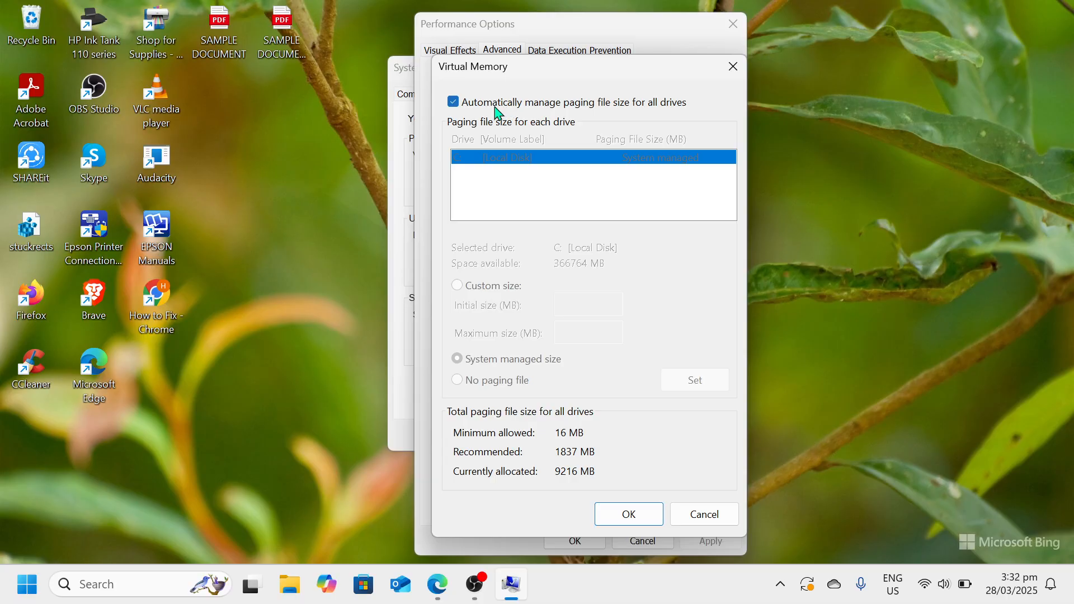
left_click(453, 103)
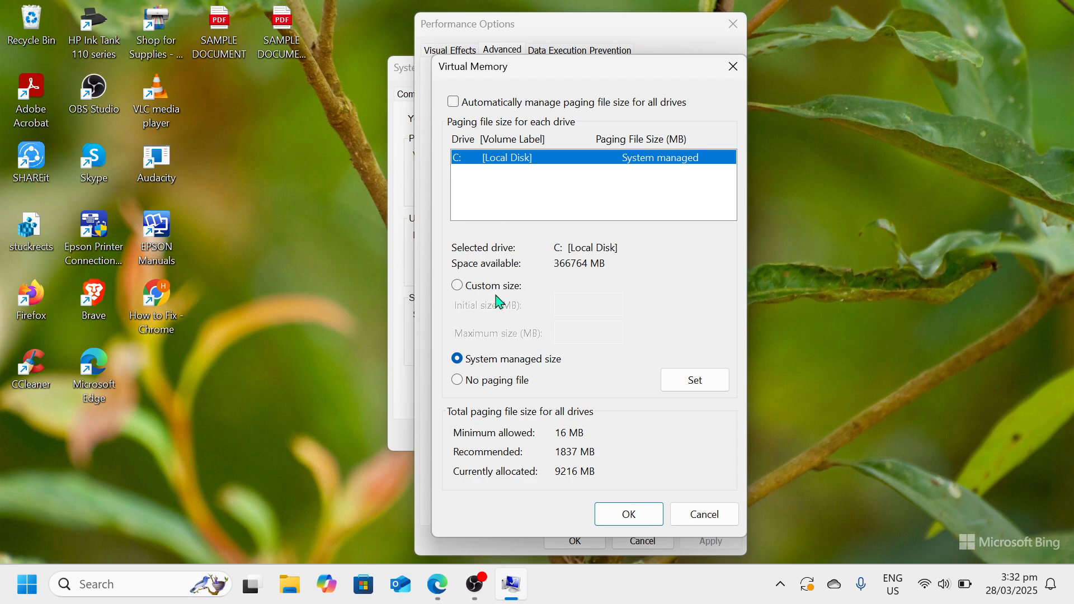
left_click(464, 288)
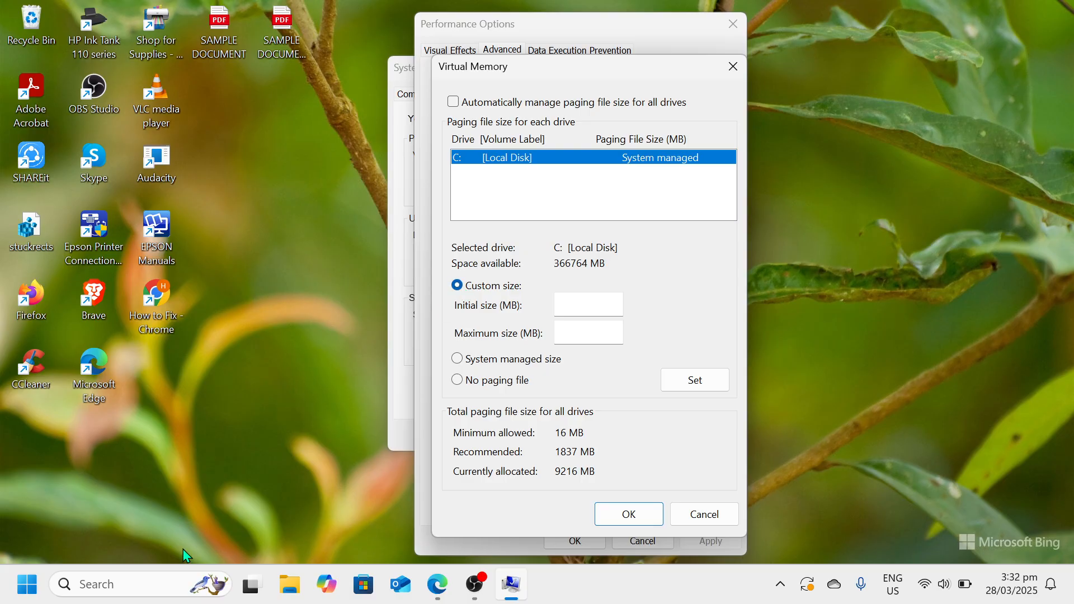
Search for and open Calculator, and place its window beside the Virtual Memory dialog
left_click(134, 584)
type("c")
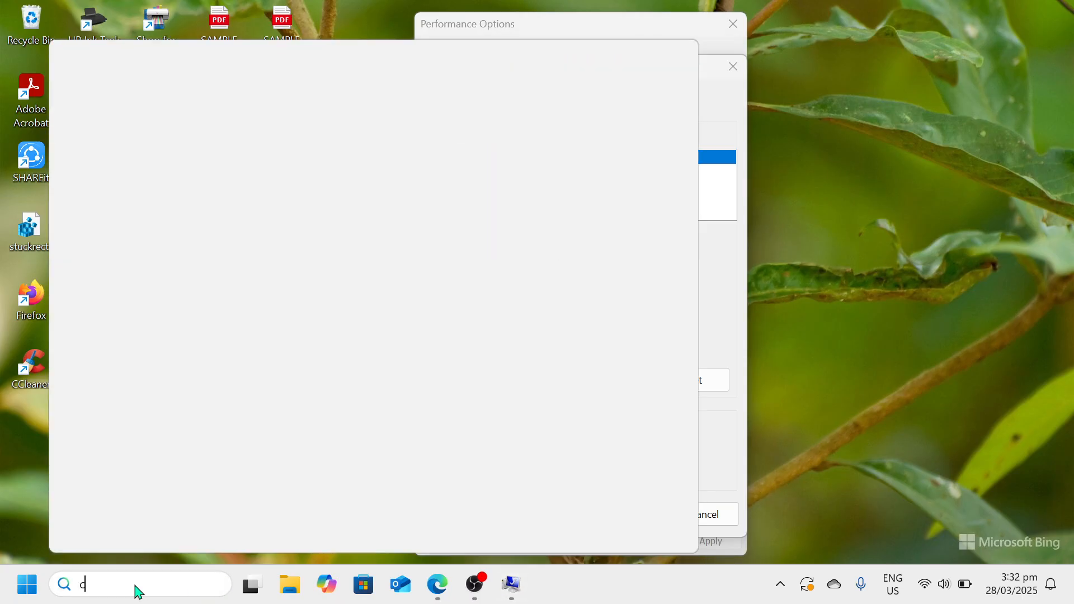
type("alculator")
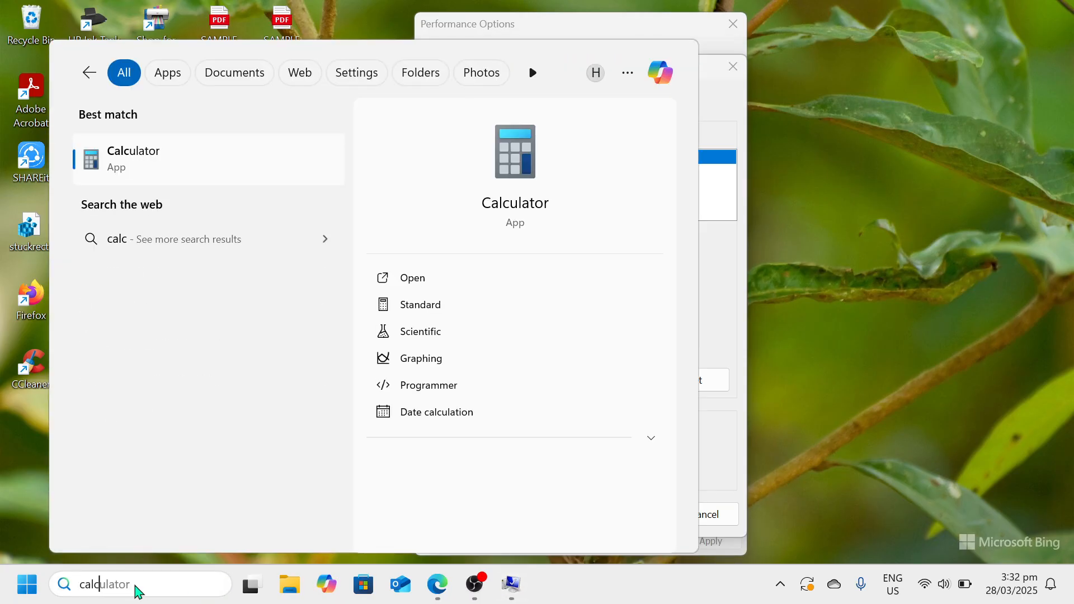
left_click(229, 168)
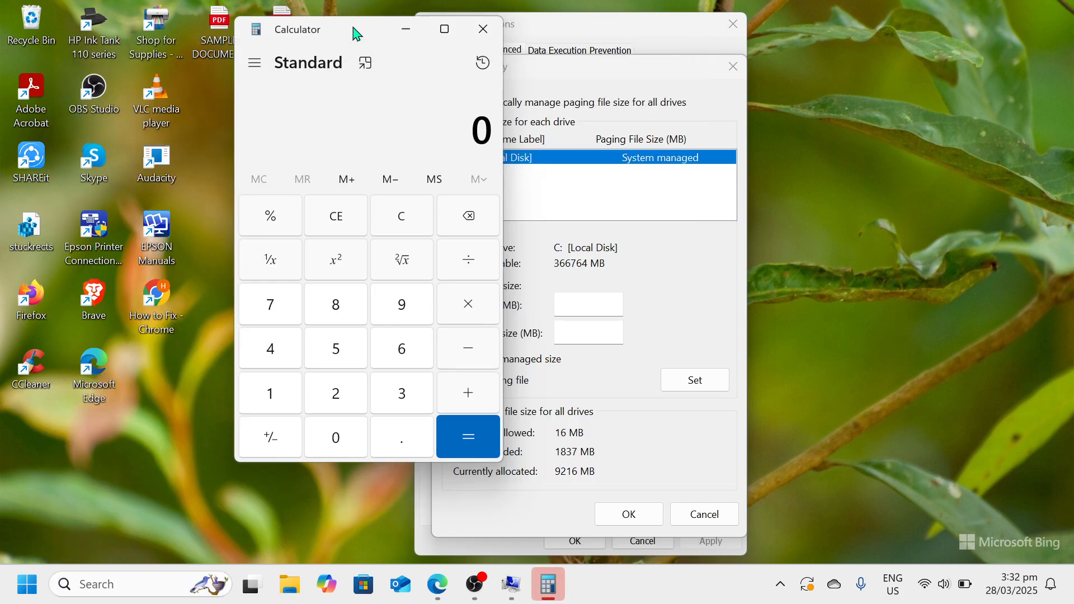
double_click(355, 31)
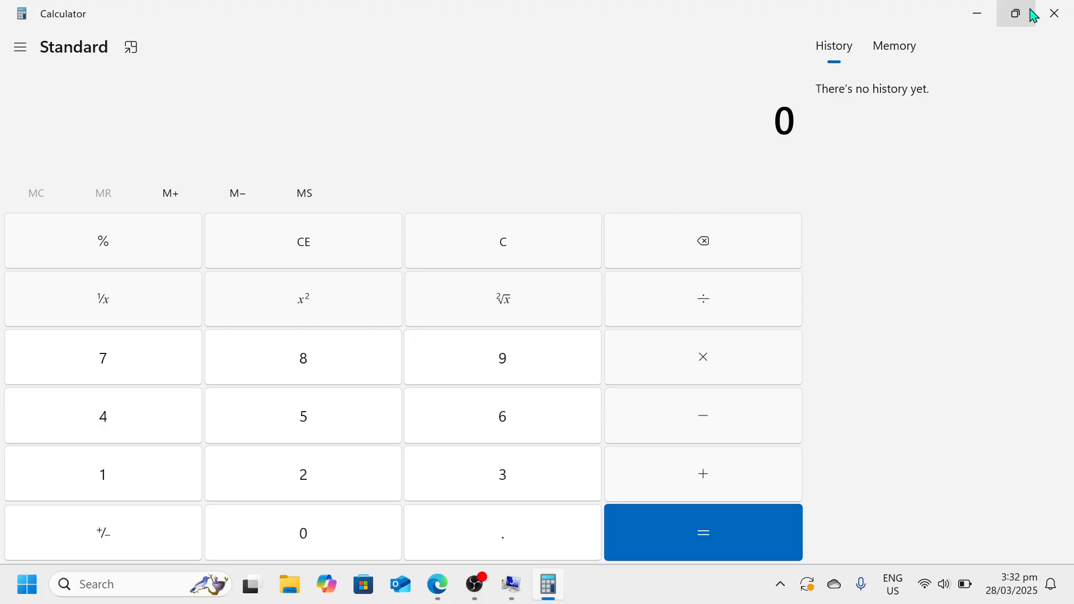
left_click(1017, 13)
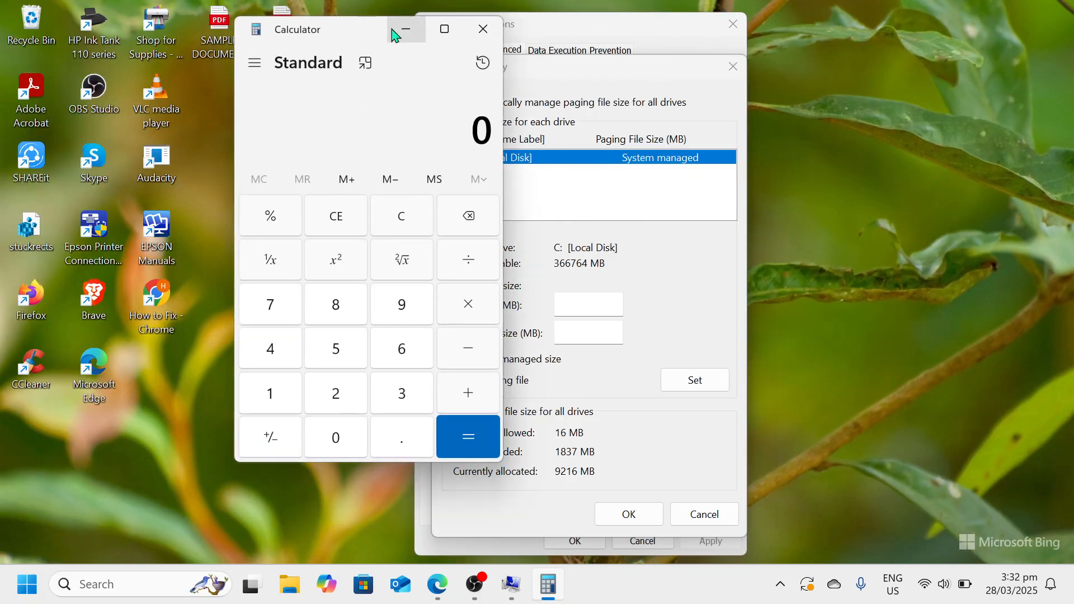
left_click_drag(364, 32, 258, 40)
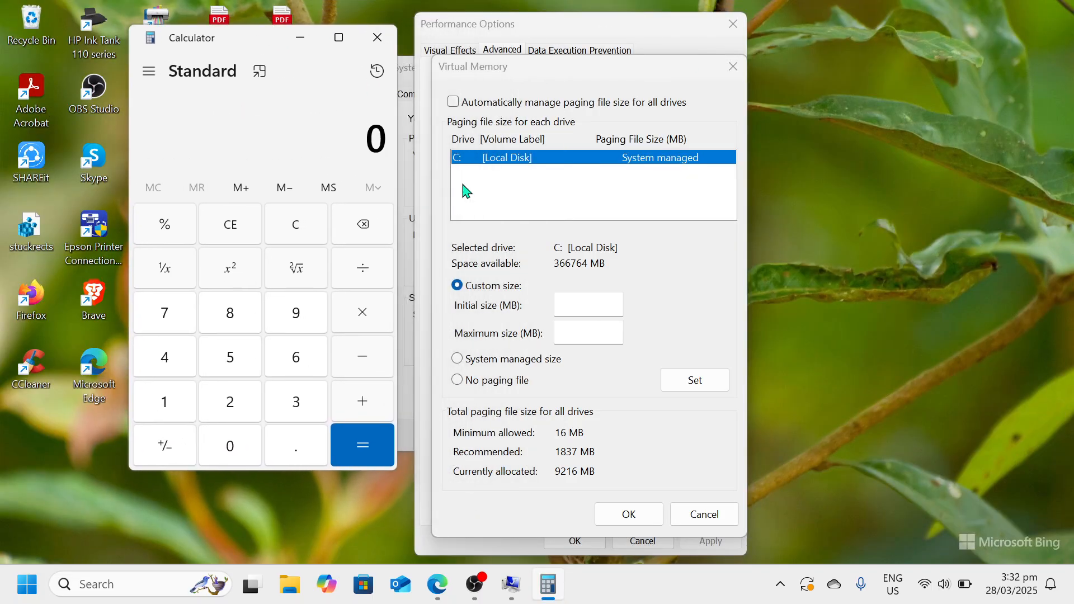
Calculate the initial paging file size as 8 × 1024 × 1.5 in Calculator
left_click(235, 323)
left_click(382, 317)
type("1024")
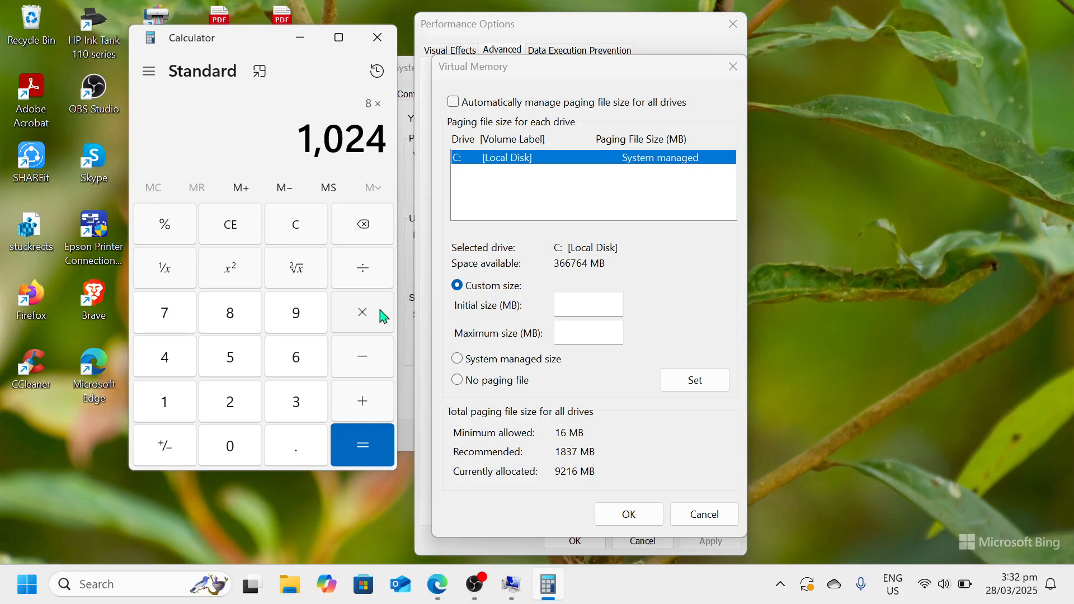
left_click(381, 316)
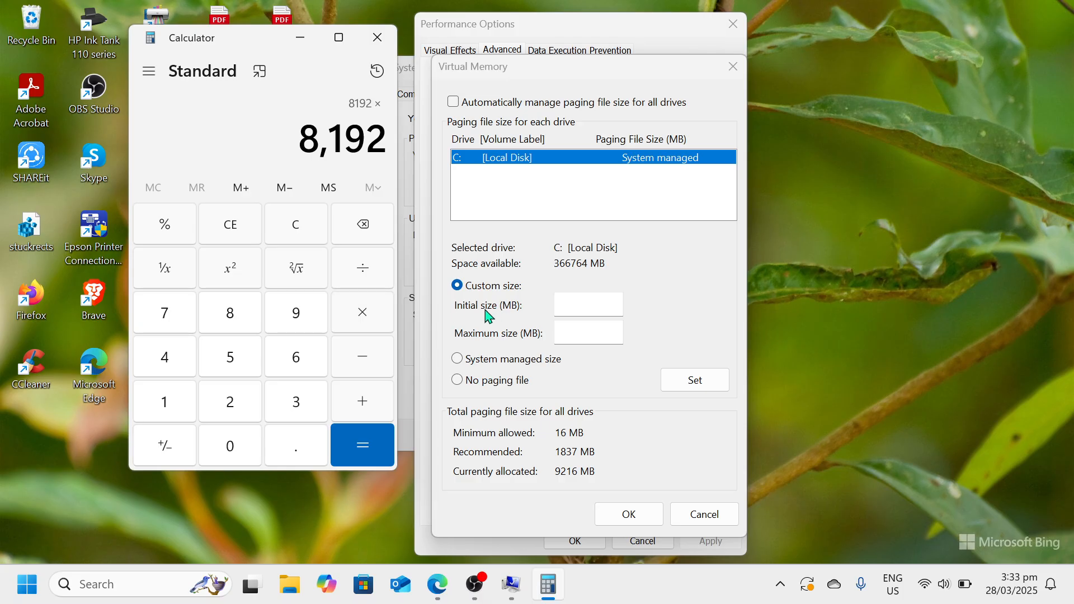
type("1")
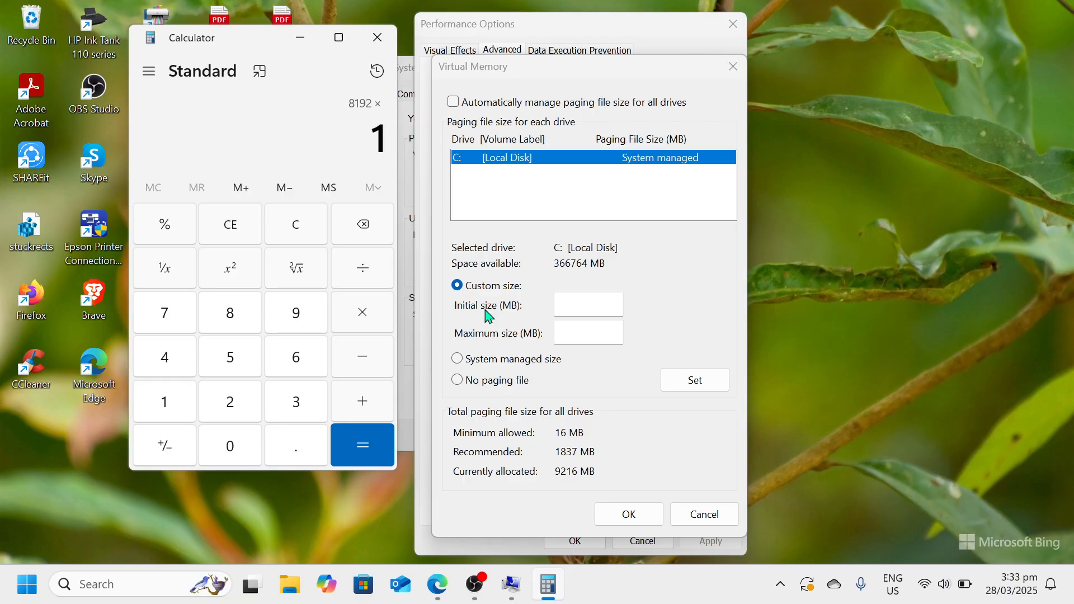
type(".5")
key("Return")
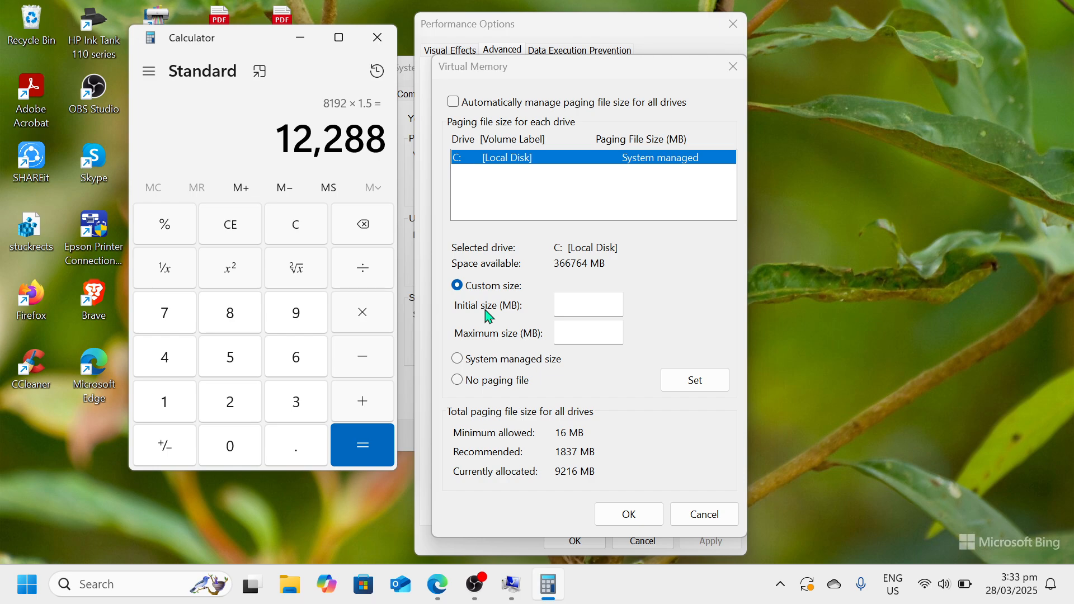
Enter 12,228 as the initial paging file size in the Virtual Memory dialog
left_click(591, 303)
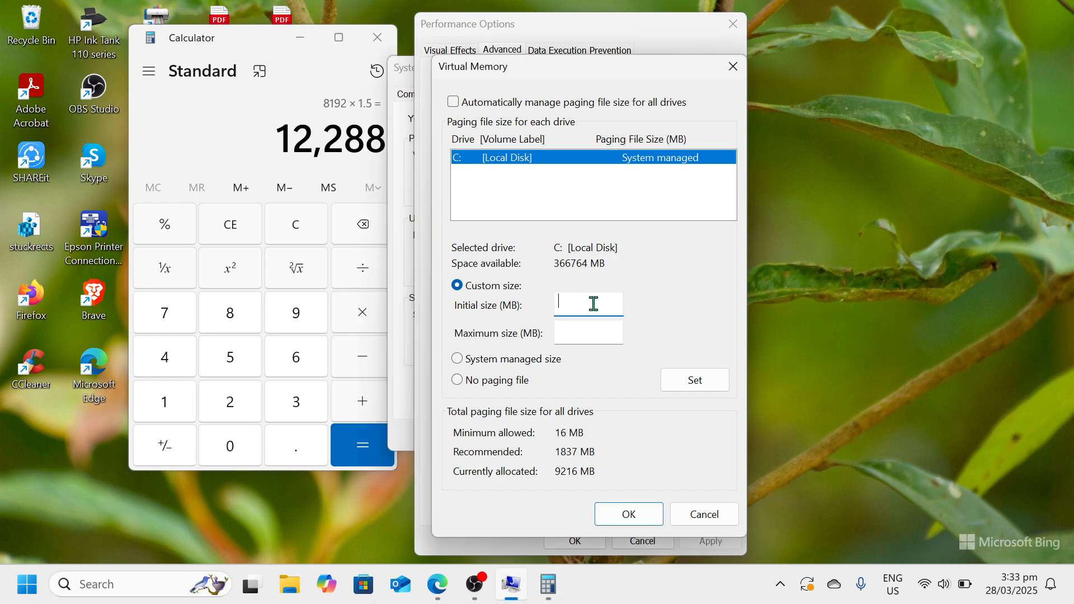
type("12,2")
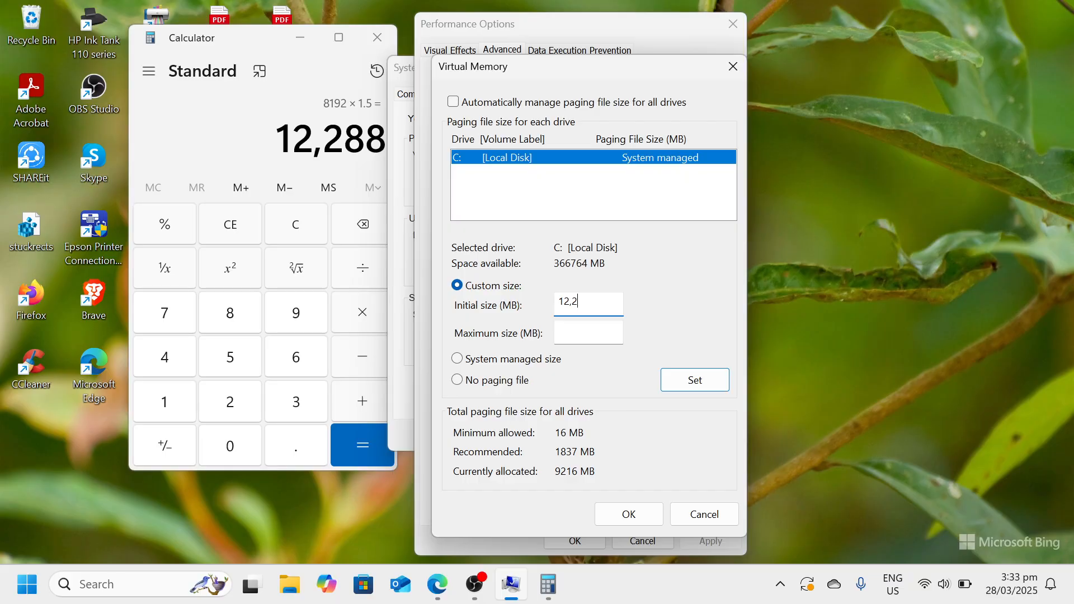
type("28")
left_click(358, 436)
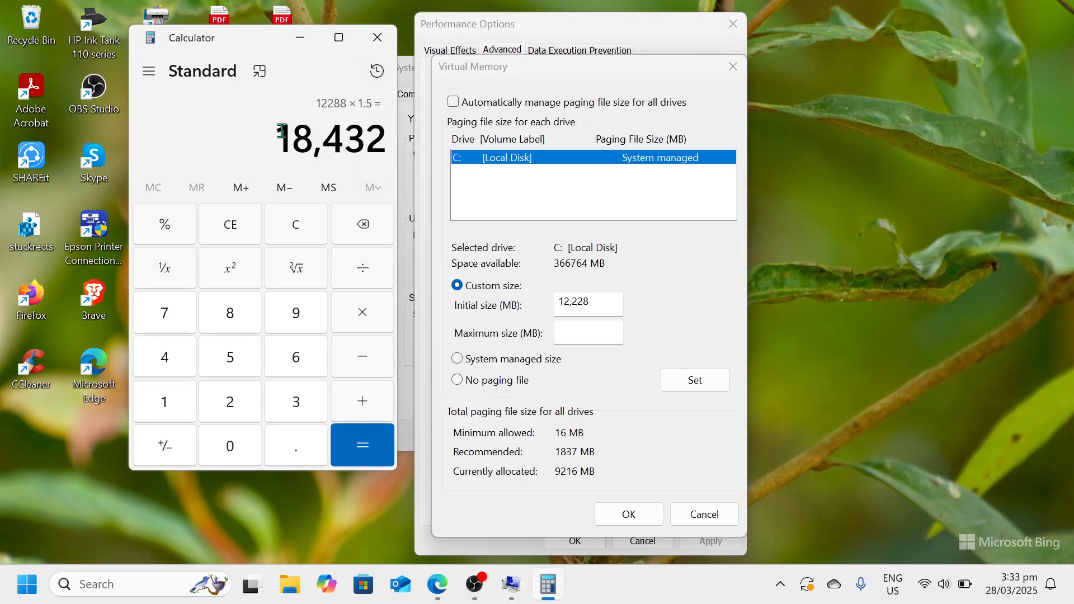
left_click_drag(282, 131, 385, 139)
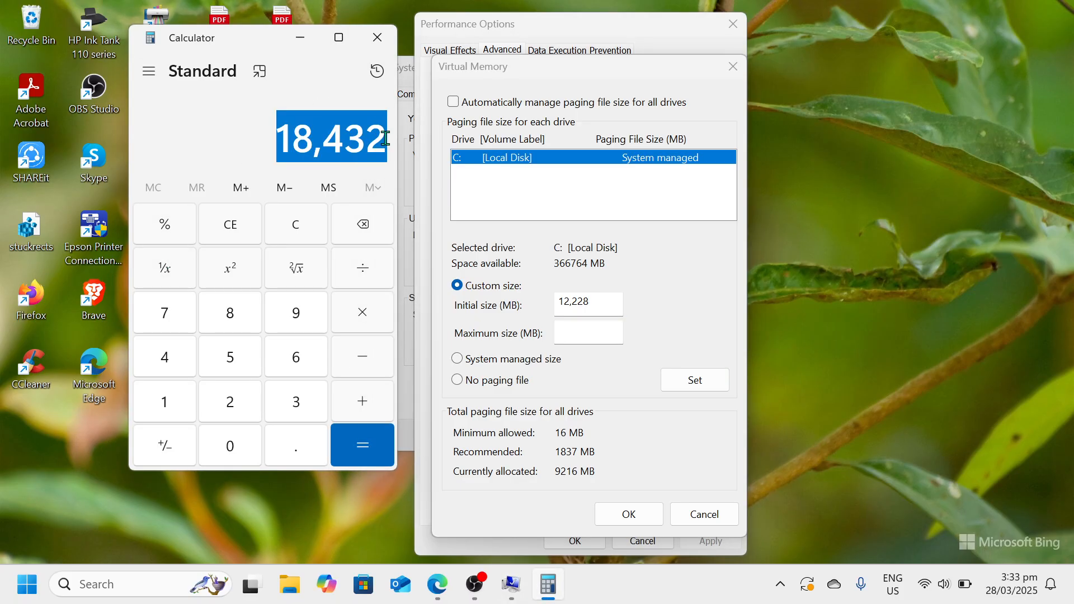
key("ctrl+c")
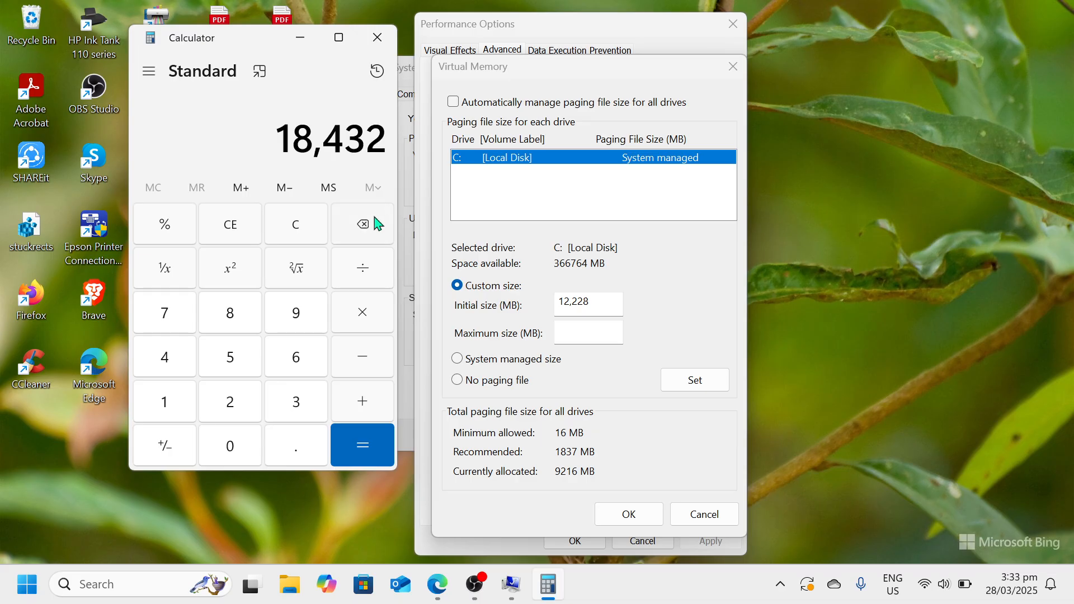
left_click_drag(378, 138, 219, 156)
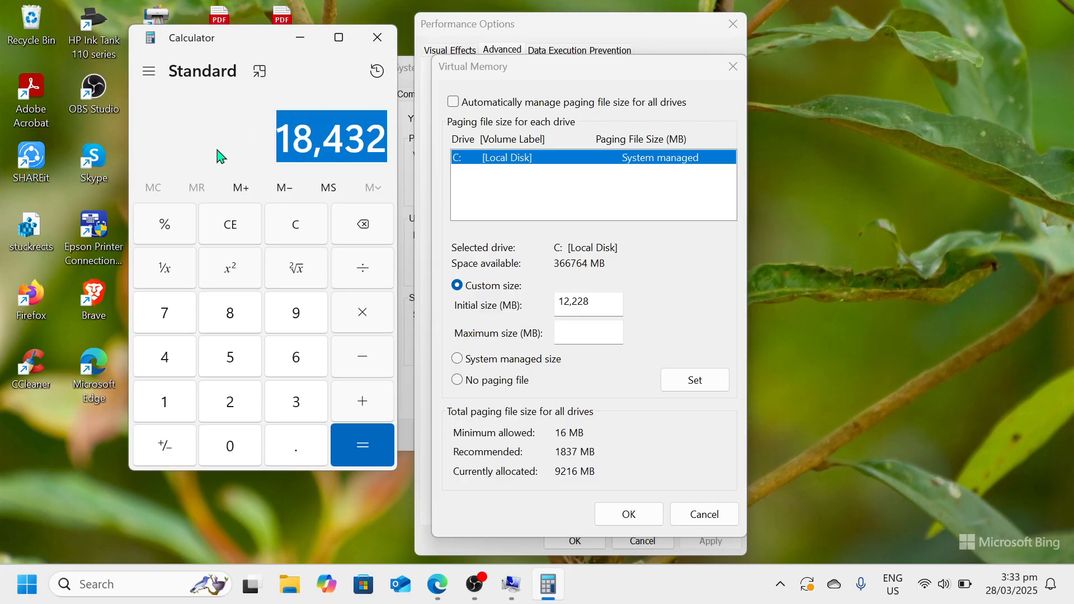
Keep Calculator on top in its compact view and calculate the maximum paging file size as 1024 × 8 × 3
left_click(260, 71)
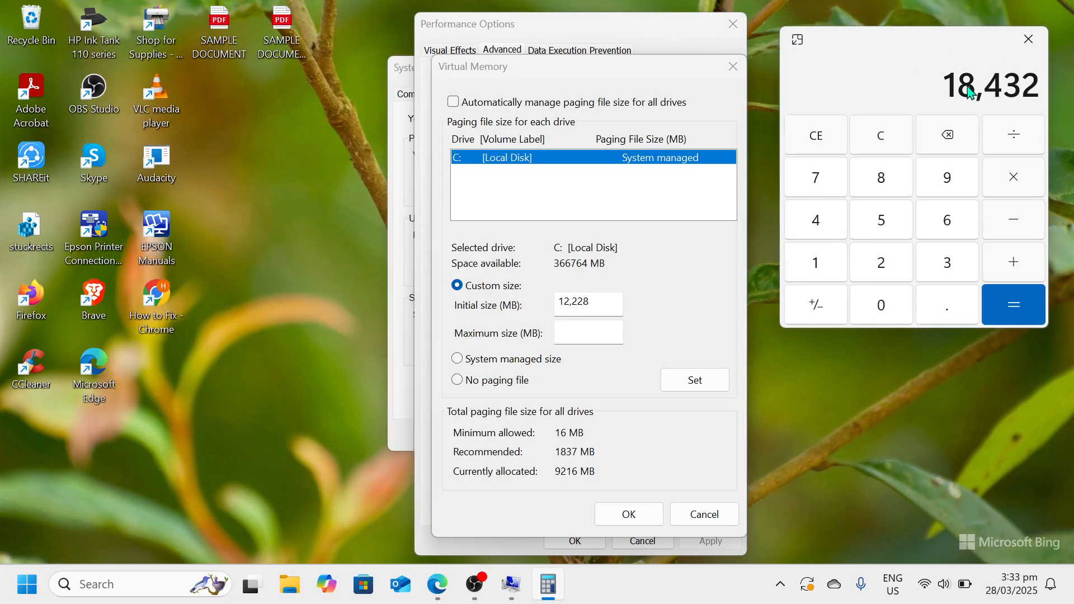
left_click(883, 135)
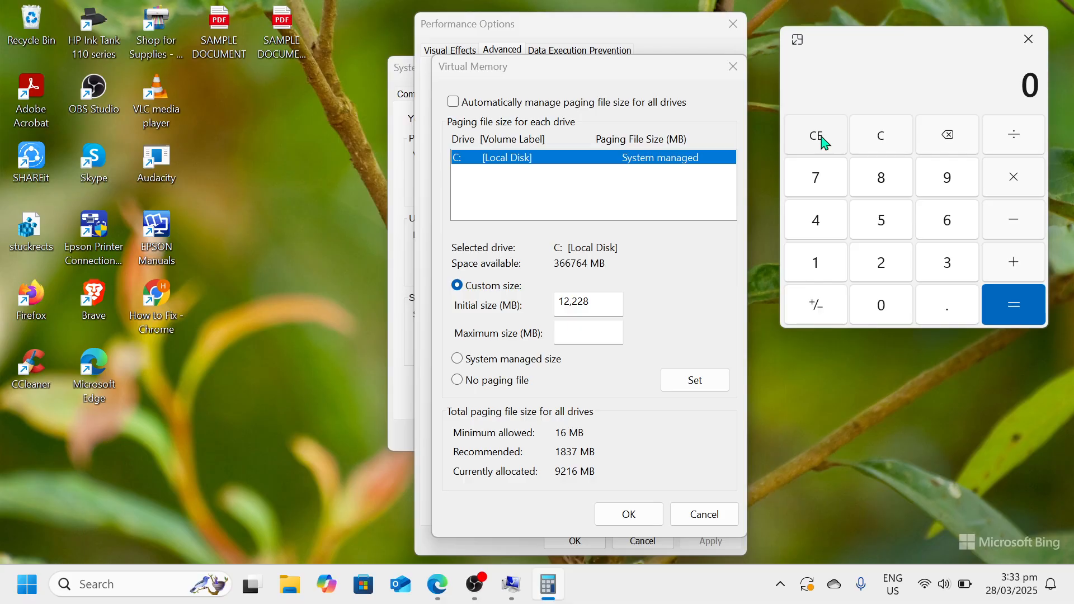
key("8")
key("BackSpace")
type("1024")
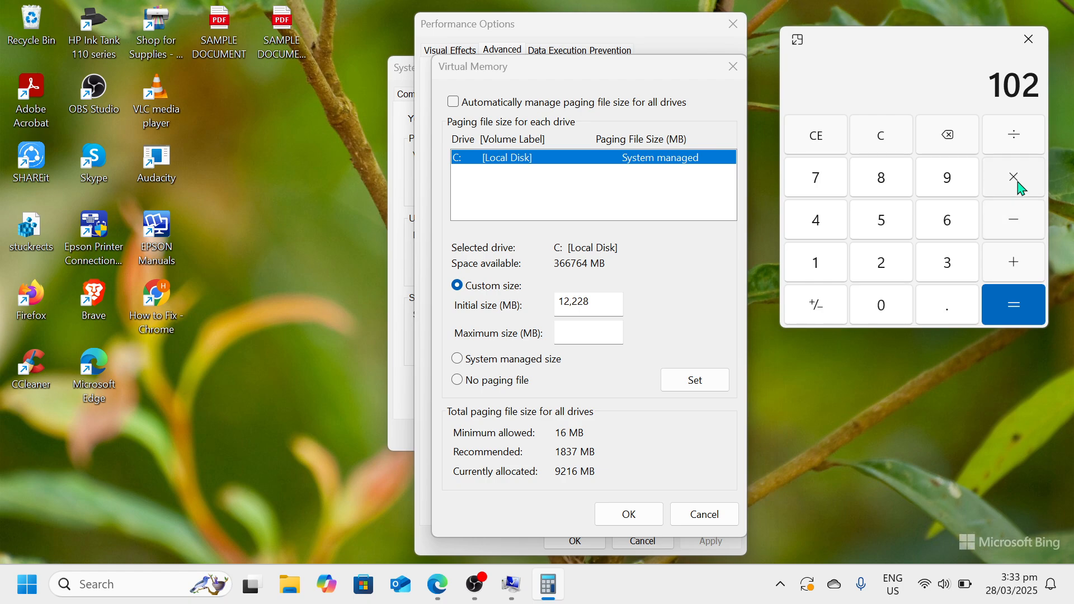
left_click(1020, 188)
type("8")
key("Return")
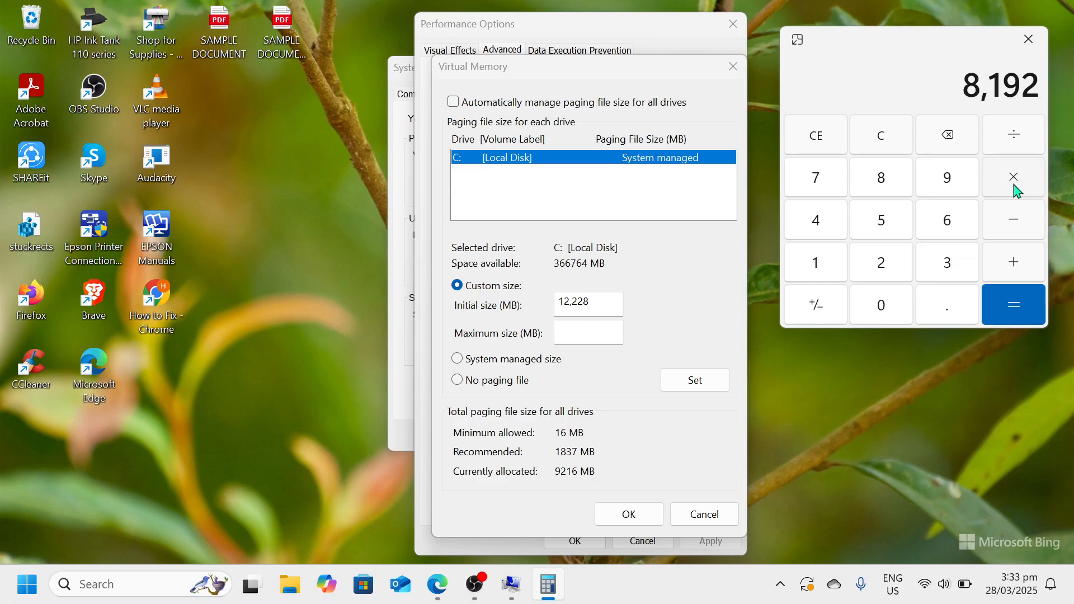
type("3")
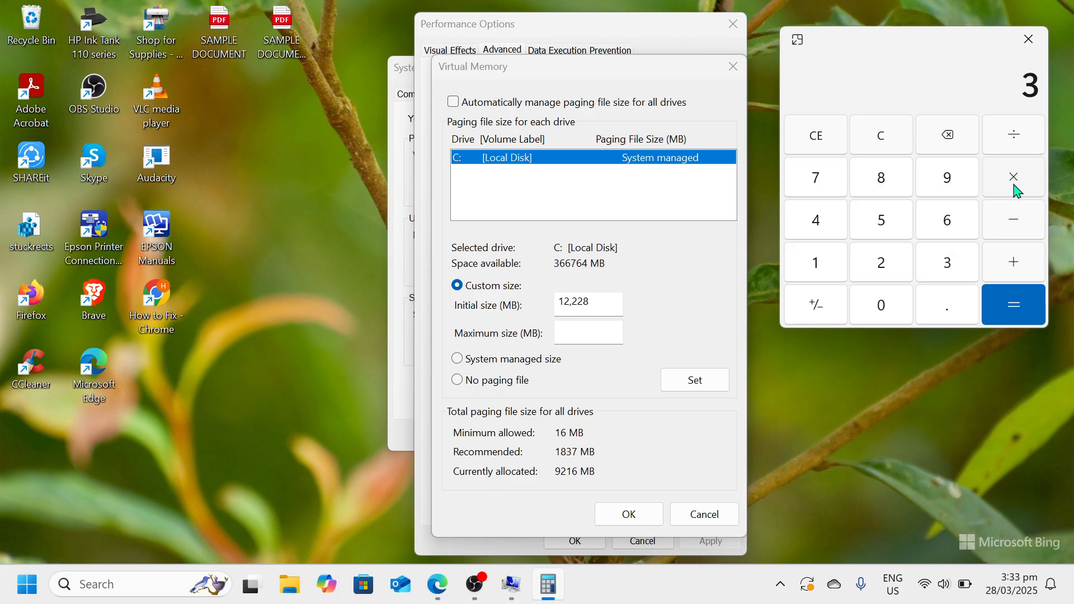
key("Return")
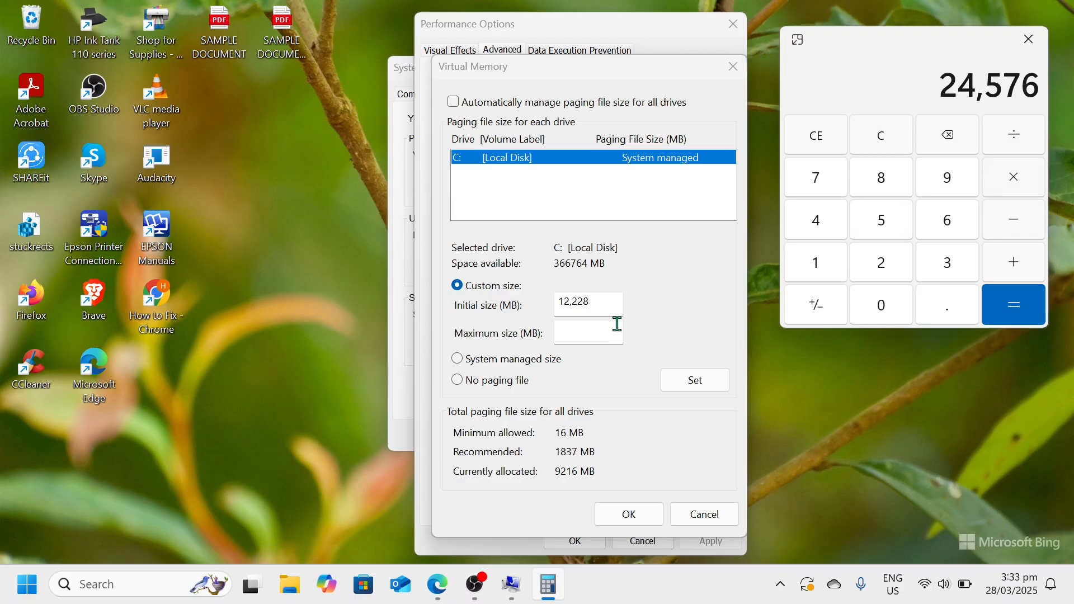
Enter 24576 MB as the maximum paging file size and try to apply the custom sizes to drive C:
left_click(603, 335)
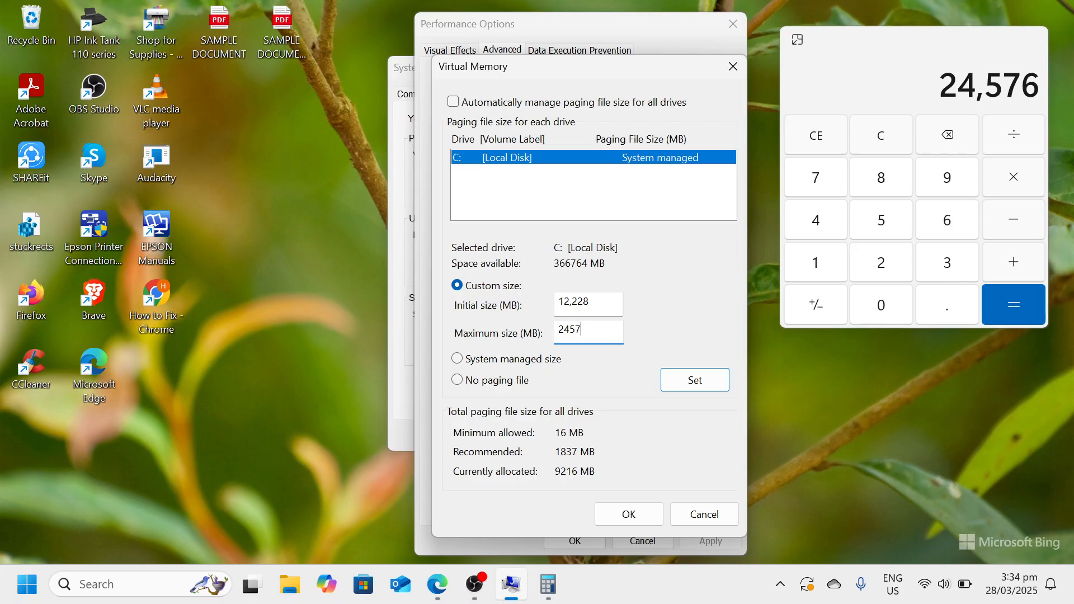
left_click(684, 382)
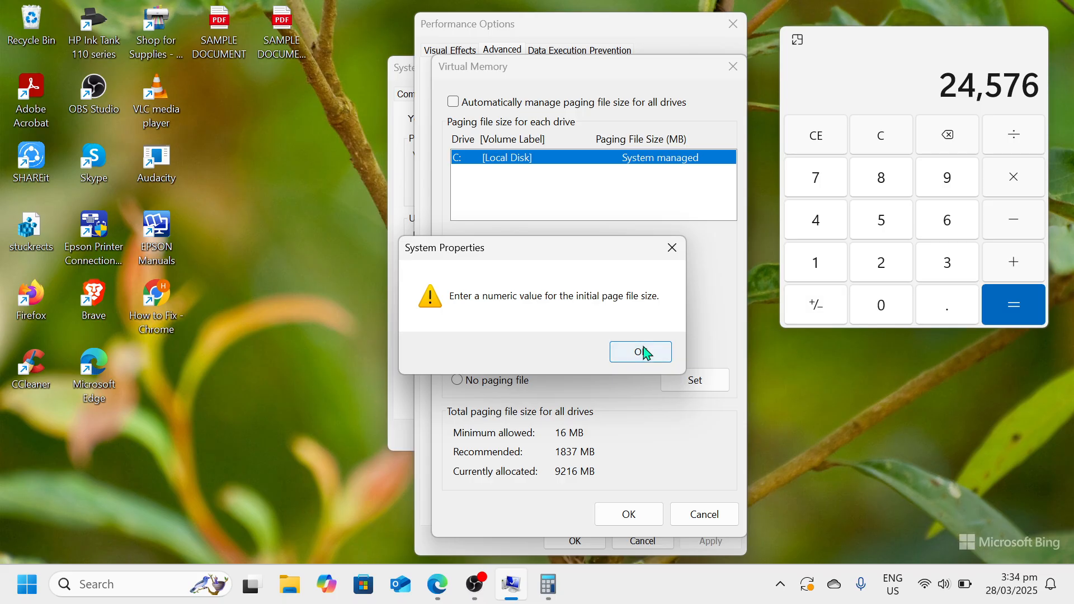
Dismiss the page file warning, switch drive C: to no paging file and back to custom size, and confirm the virtual memory settings
left_click(643, 351)
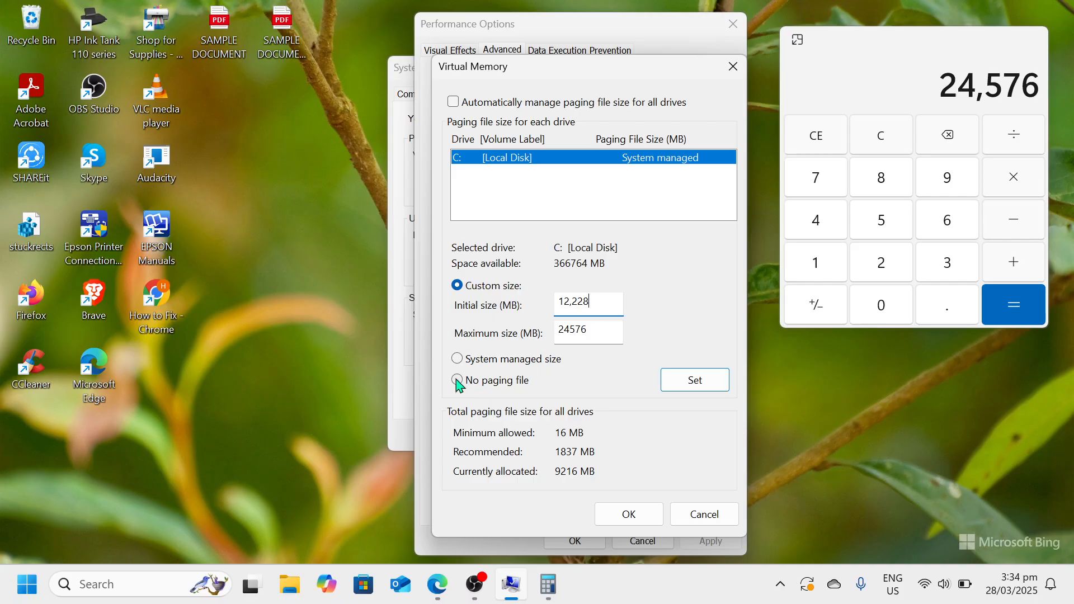
left_click(458, 382)
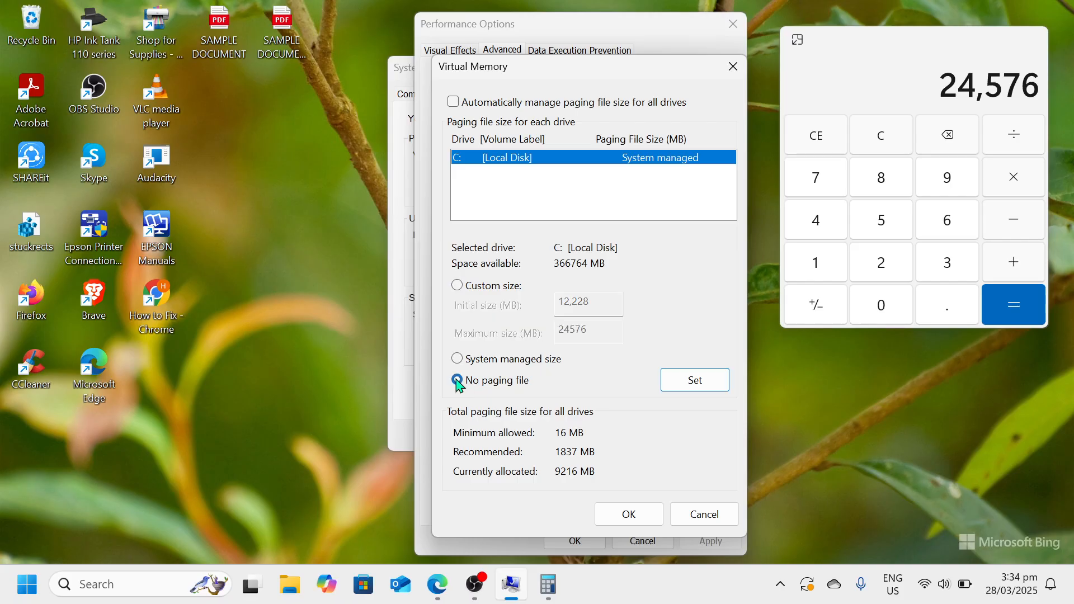
left_click(459, 287)
left_click(632, 522)
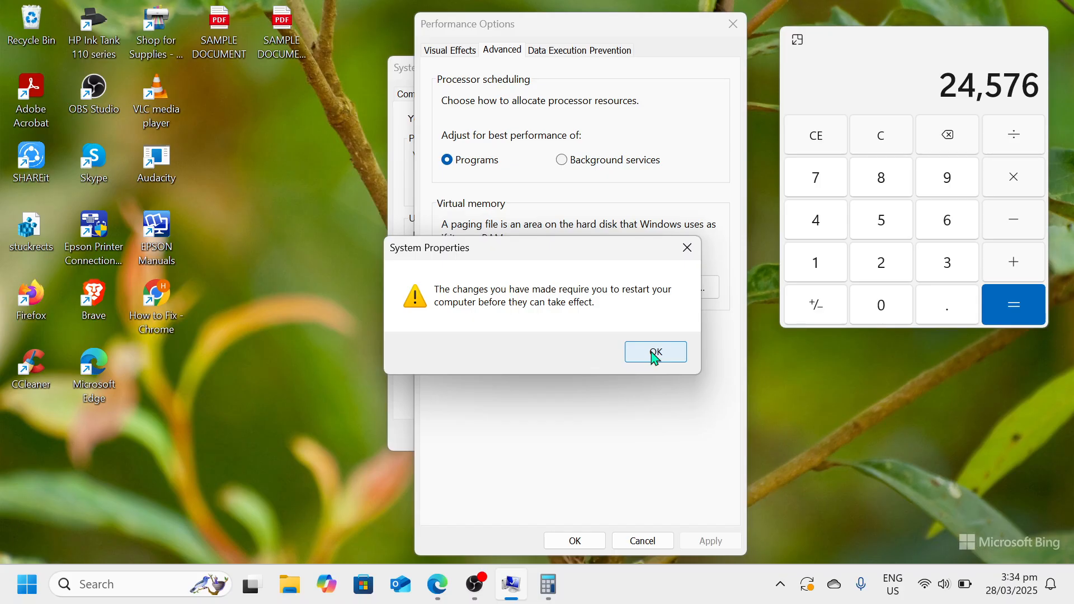
left_click(688, 248)
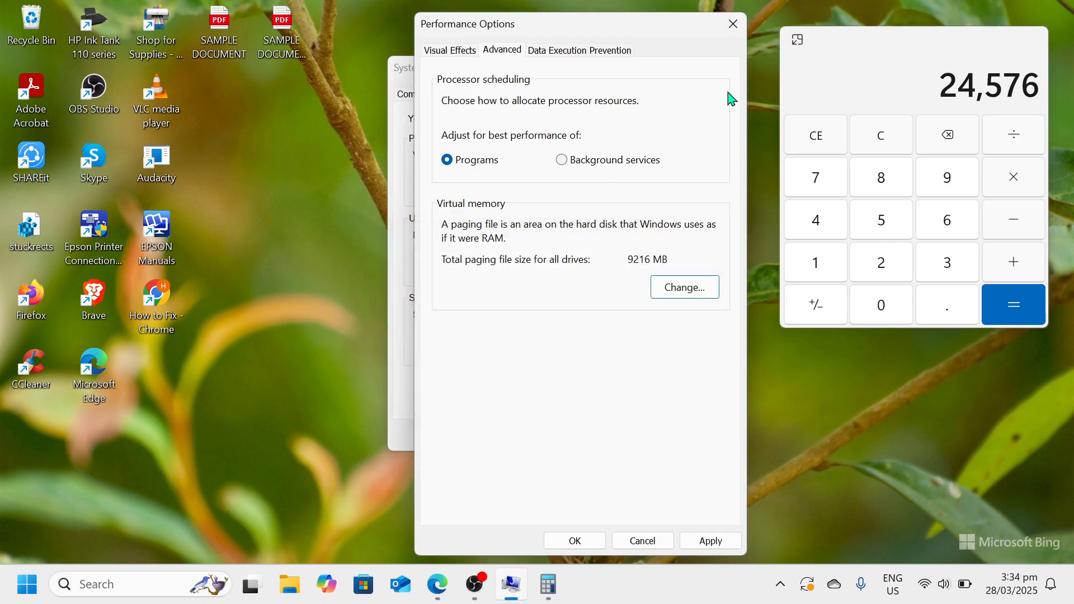
Close the Performance Options and System Properties dialogs and Calculator
left_click(737, 31)
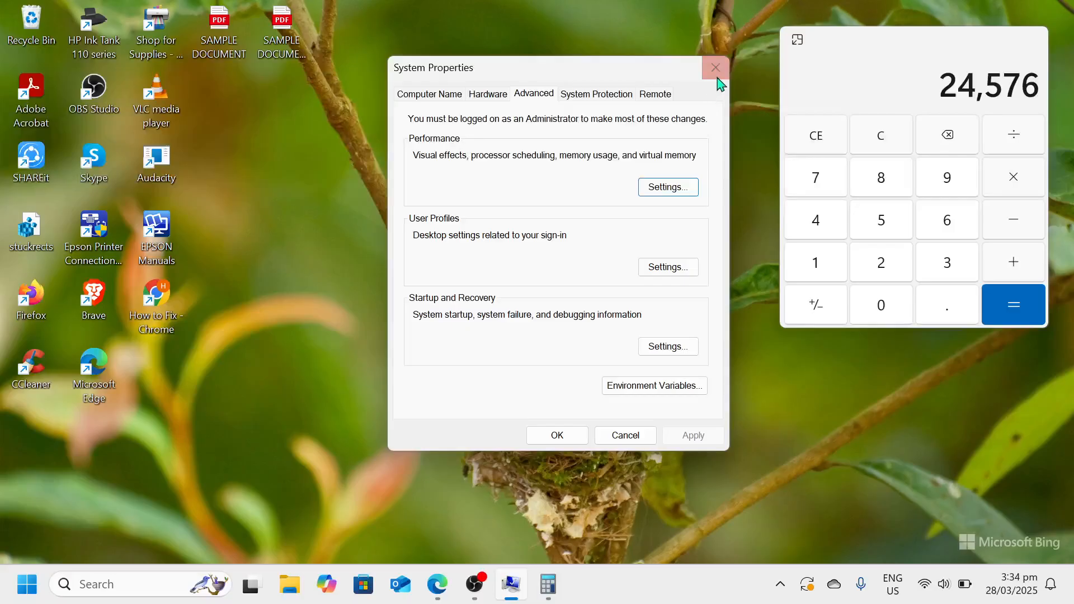
left_click(717, 70)
left_click(1029, 38)
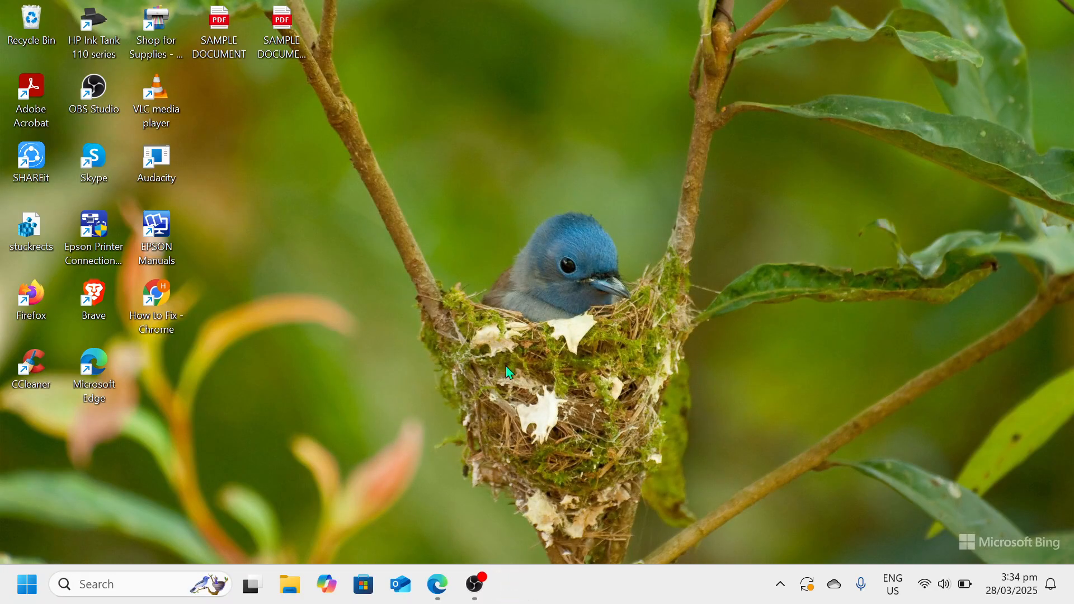
Open Windows Settings and go to the Storage page of the System category
left_click(25, 586)
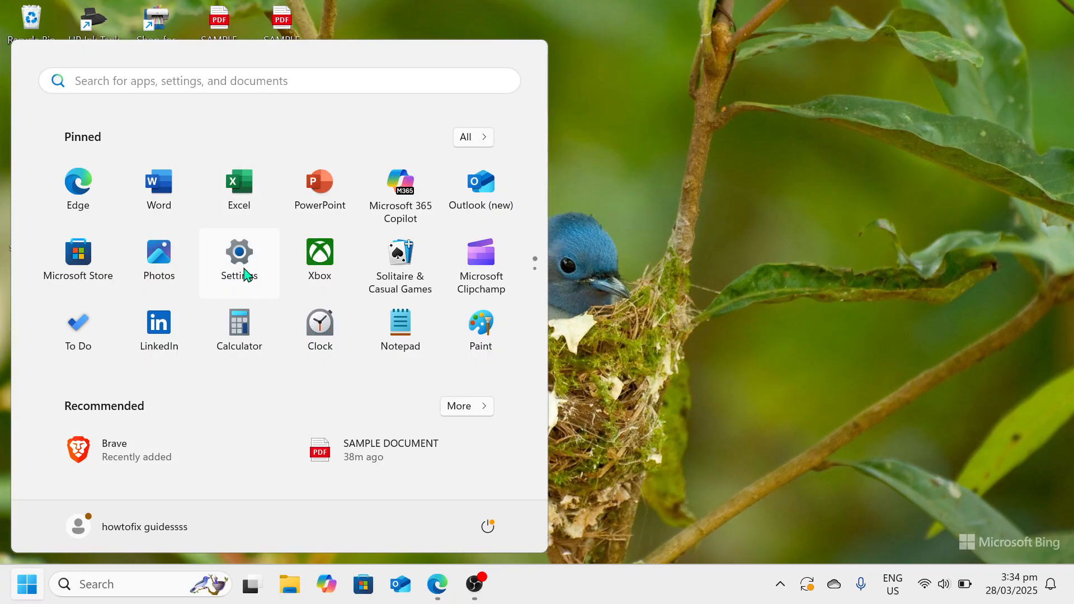
left_click(241, 263)
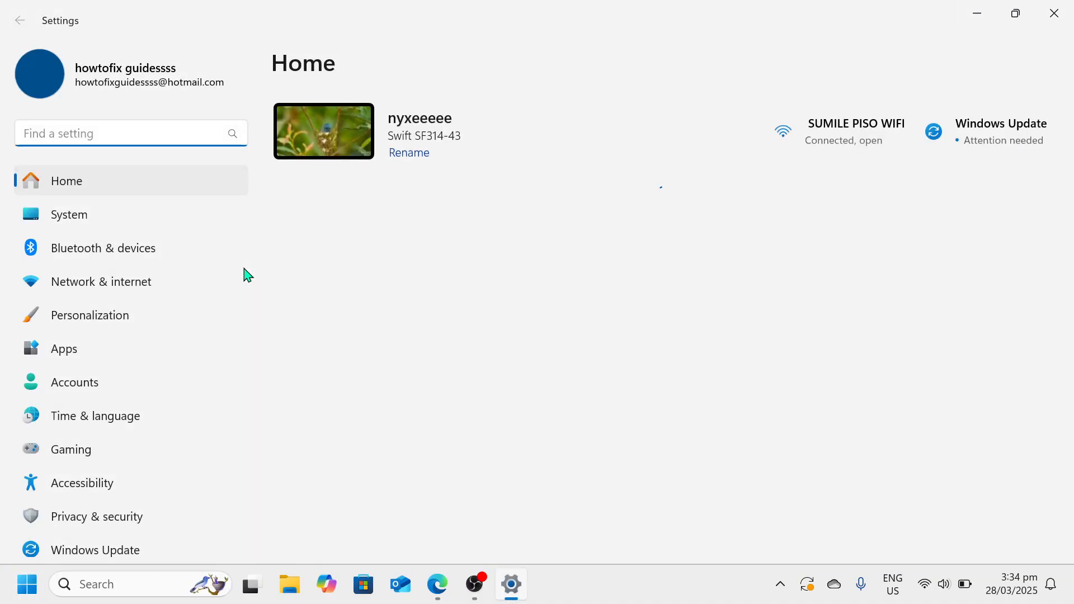
scroll(129, 414, "down", 1)
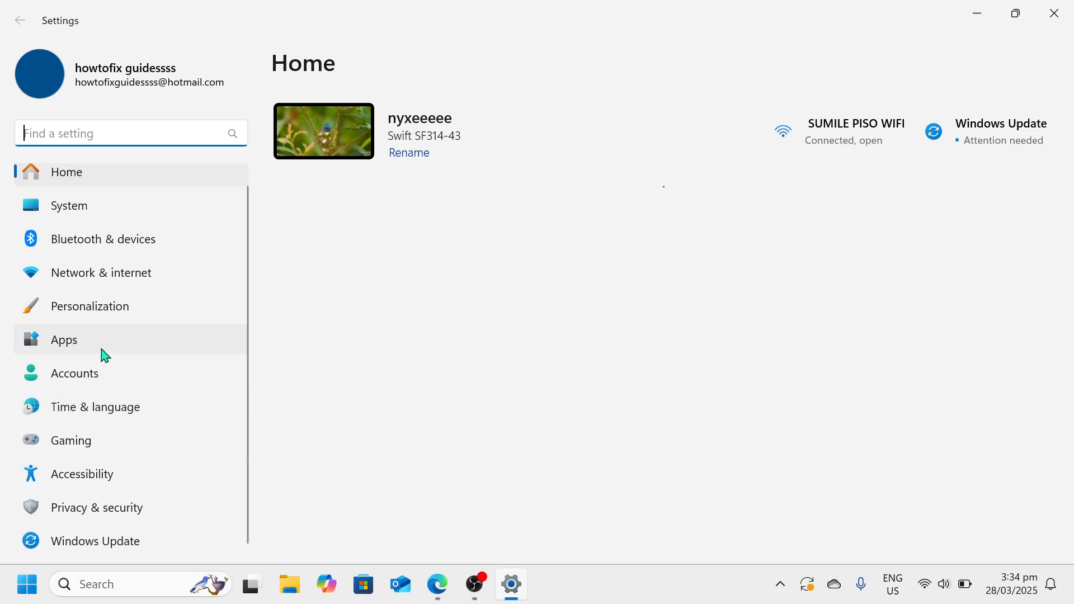
left_click(113, 210)
scroll(462, 338, "down", 6)
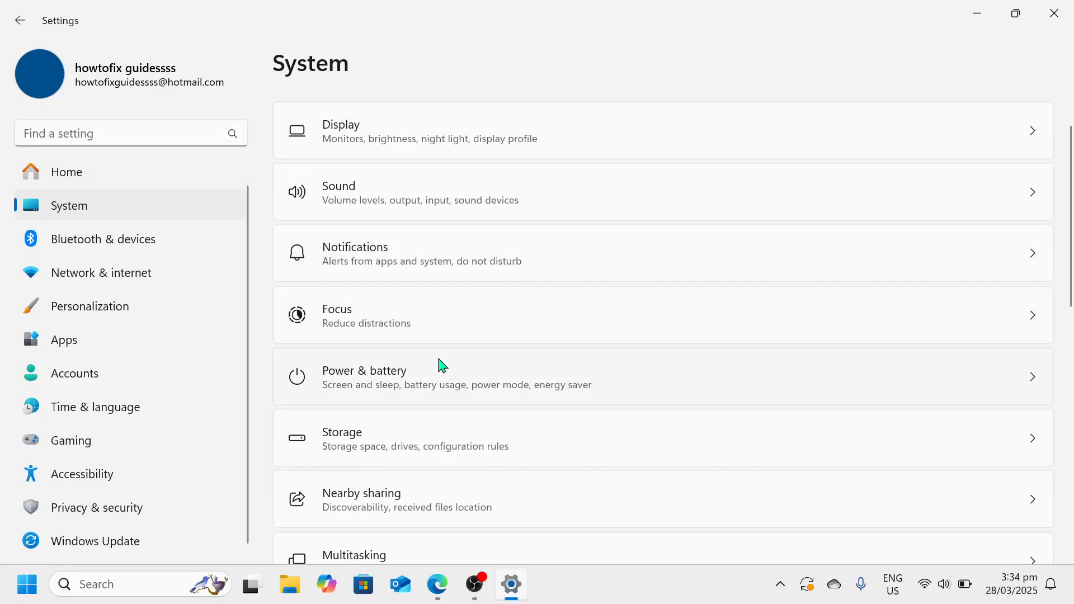
scroll(442, 365, "down", 4)
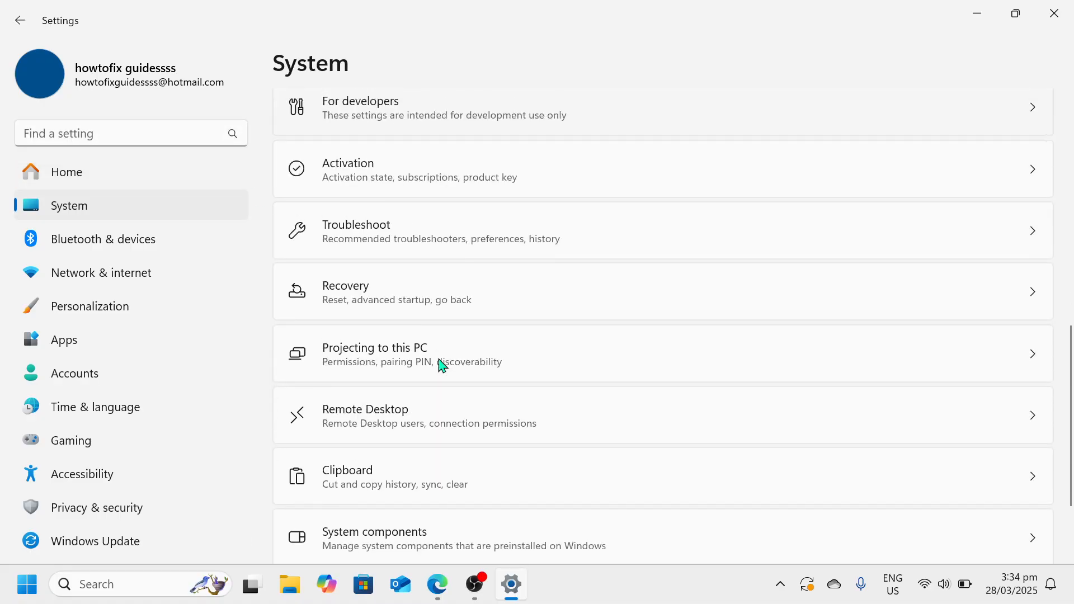
scroll(442, 365, "up", 5)
scroll(443, 355, "up", 1)
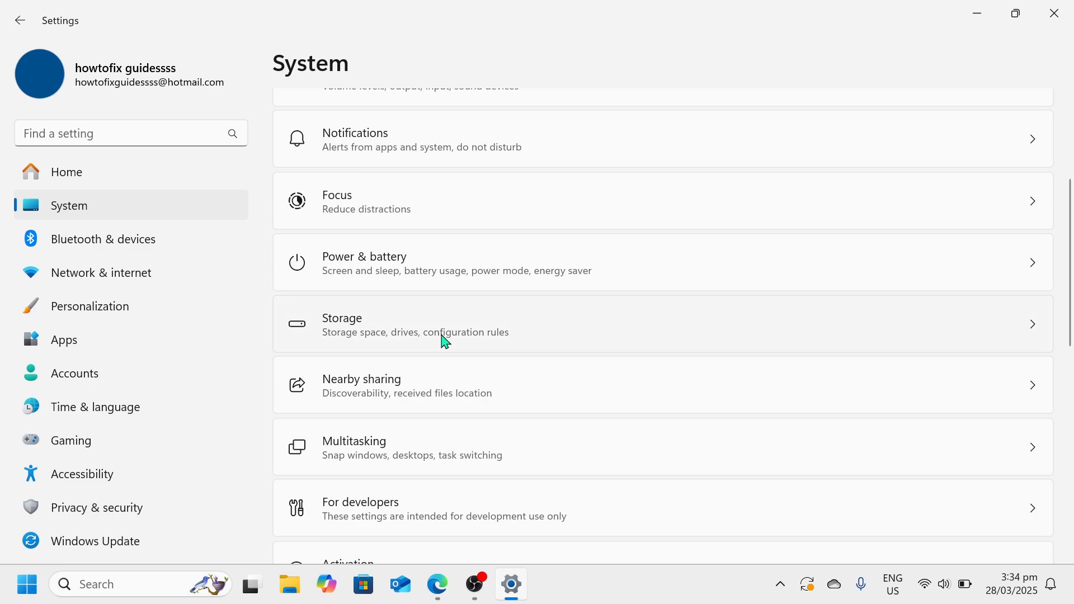
left_click(446, 342)
Show all storage categories for Local Disk (C:) and open the System & reserved details to check the virtual memory usage
scroll(440, 340, "down", 2)
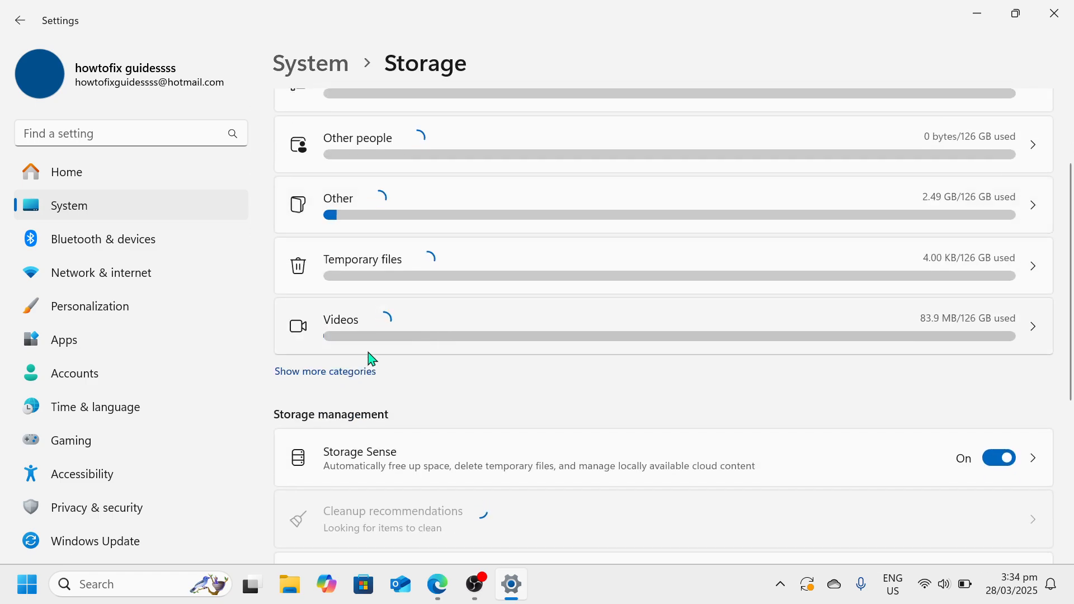
left_click(341, 372)
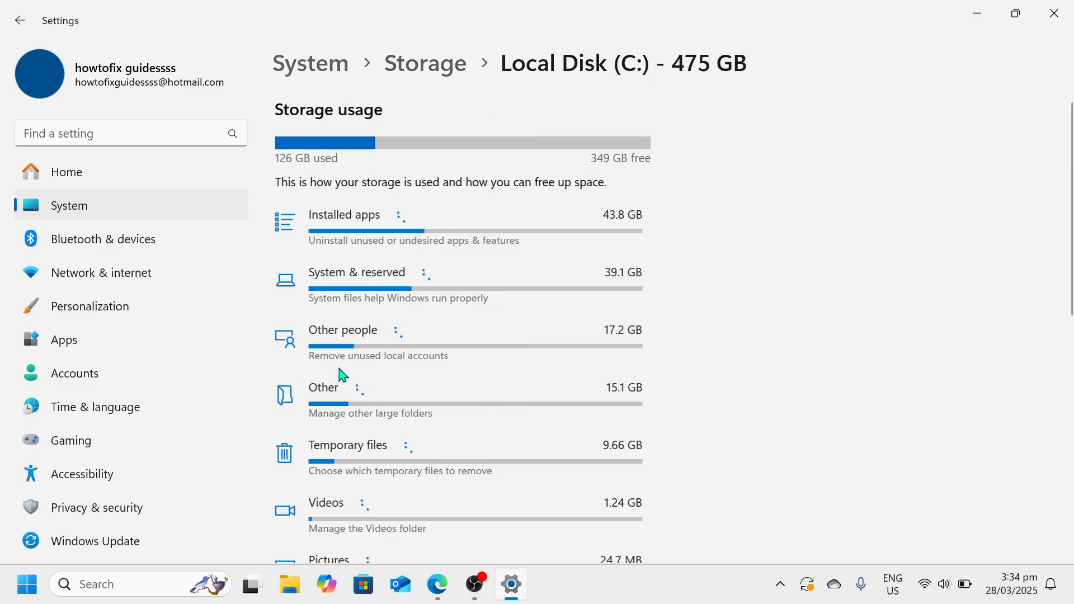
left_click(358, 301)
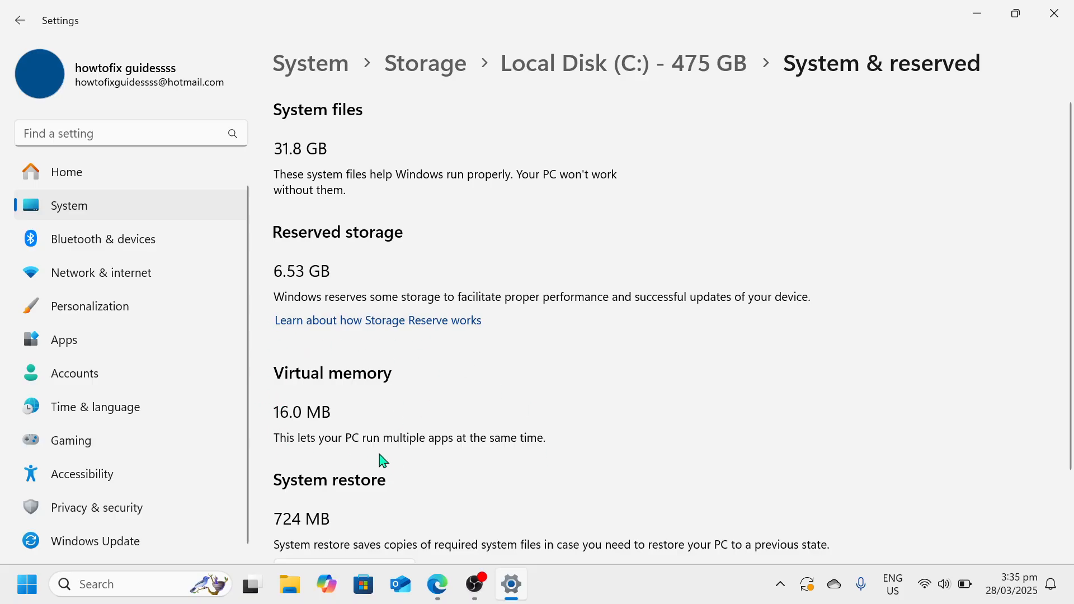
left_click(475, 584)
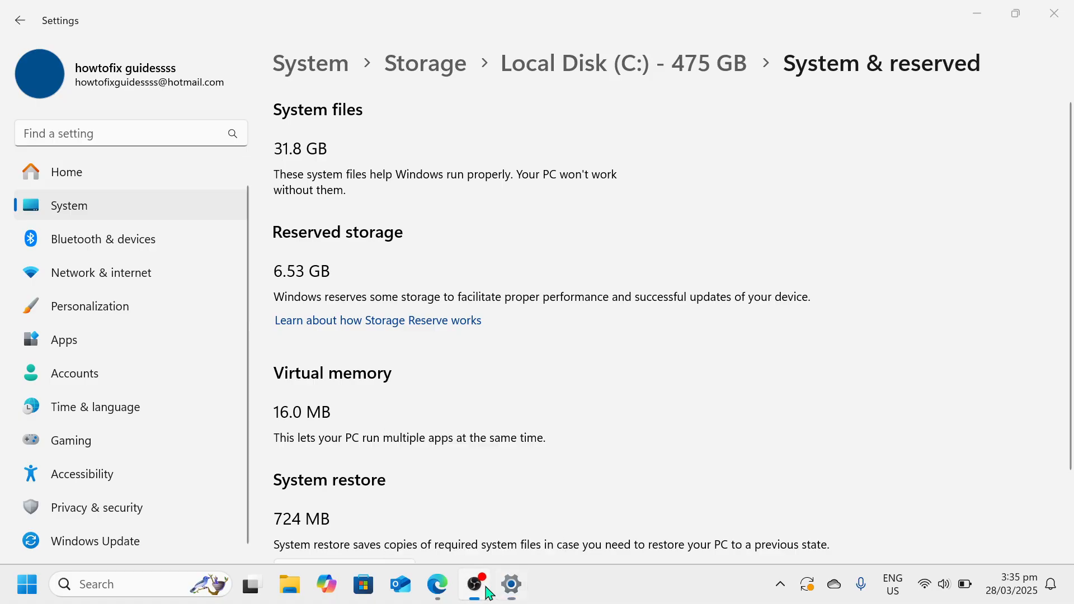